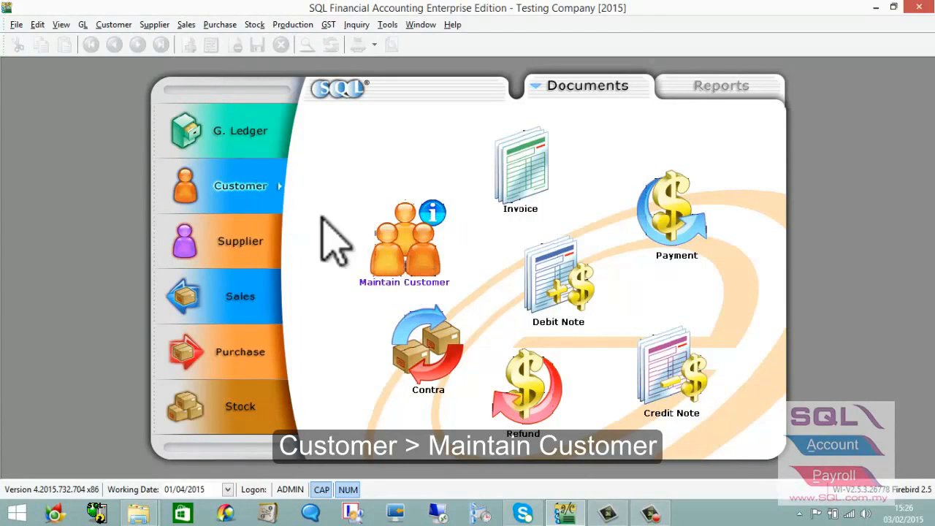
# - Open Maintain Customer, cascade and resize its window, and begin a new customer entry
pyautogui.click(385, 252)
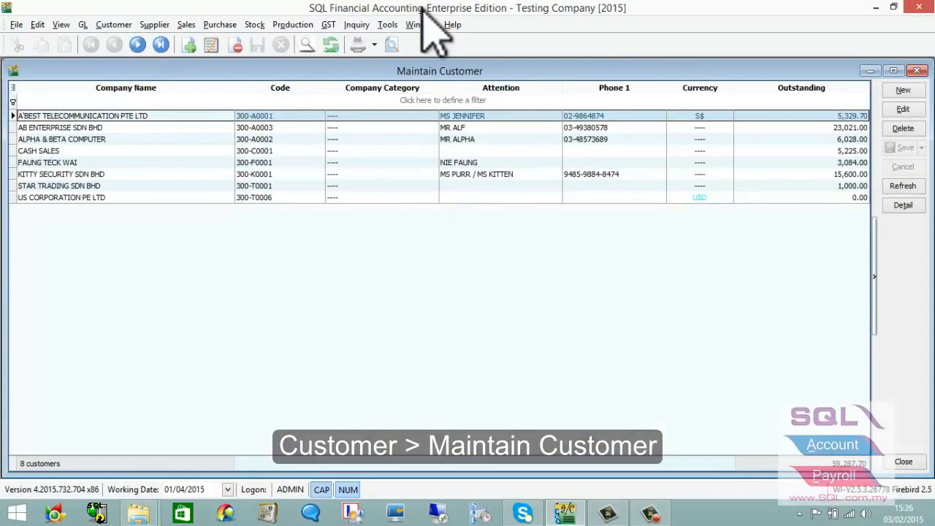
pyautogui.click(421, 24)
pyautogui.click(447, 86)
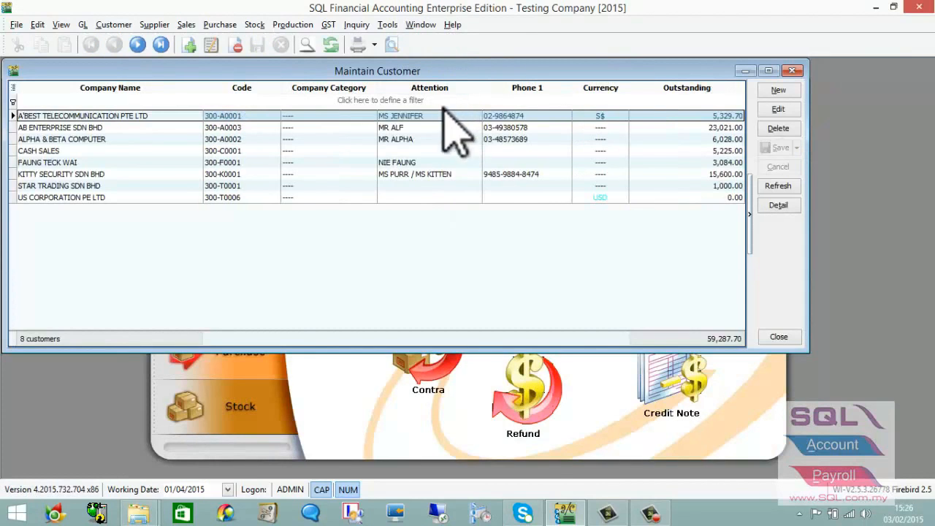
pyautogui.moveTo(495, 119); pyautogui.dragTo(520, 136)
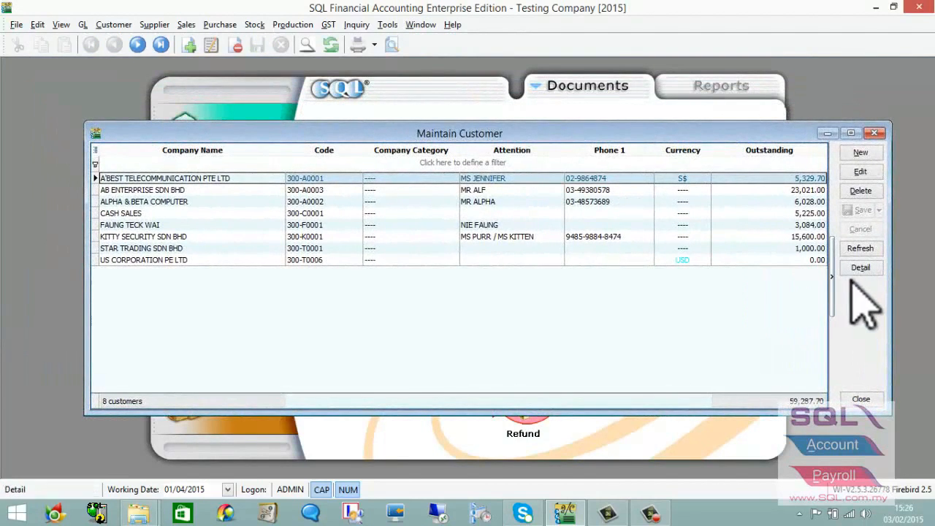
pyautogui.moveTo(893, 317); pyautogui.dragTo(762, 323)
pyautogui.moveTo(602, 130); pyautogui.dragTo(630, 129)
pyautogui.click(775, 148)
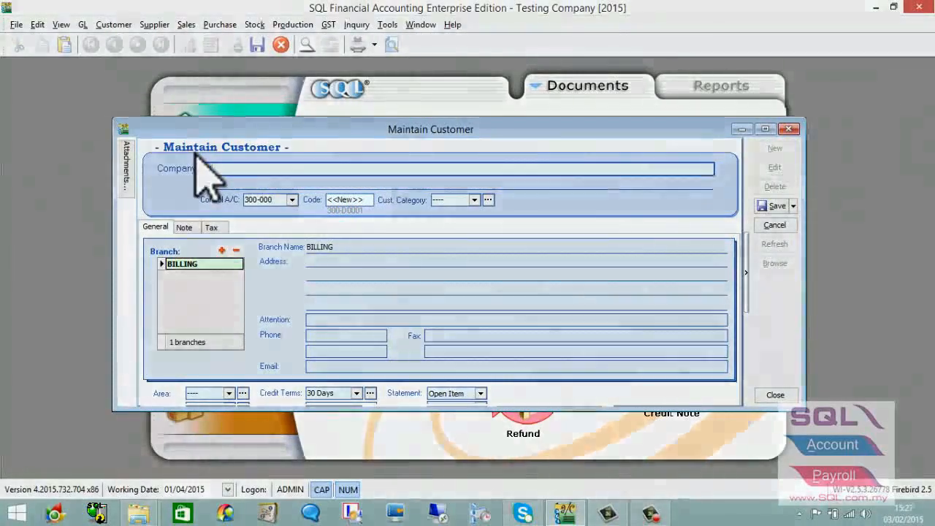
# - Enter XYZ COMPANY as the new customer's company name
pyautogui.write('xyz')
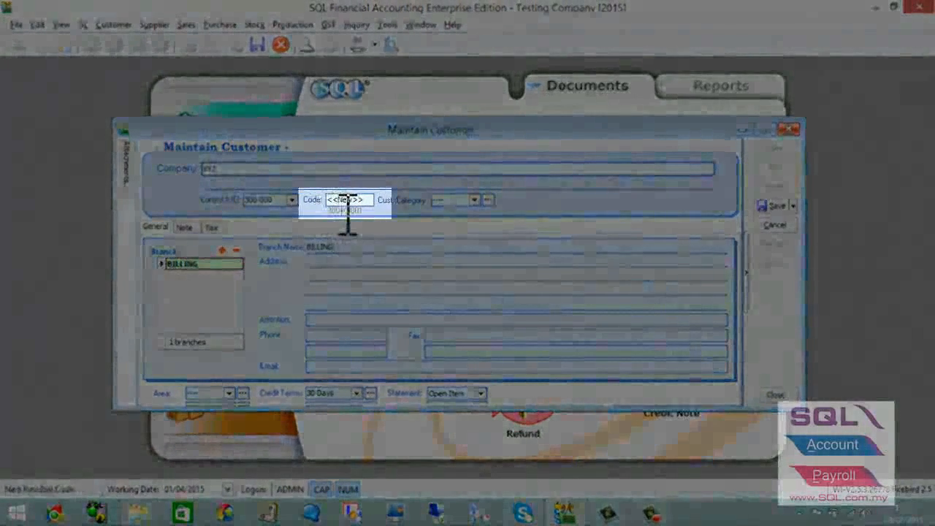
pyautogui.moveTo(342, 211); pyautogui.dragTo(365, 218)
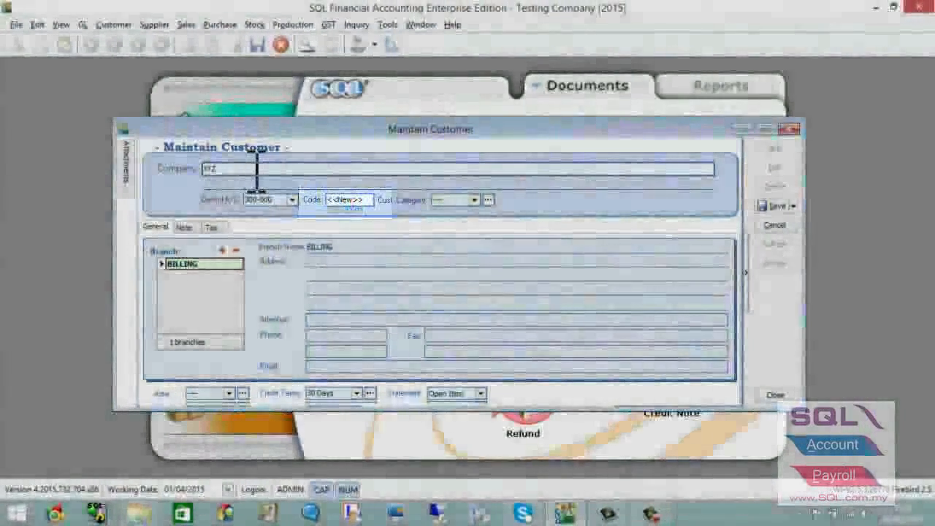
pyautogui.click(256, 168)
pyautogui.write('XYZ COMPANY')
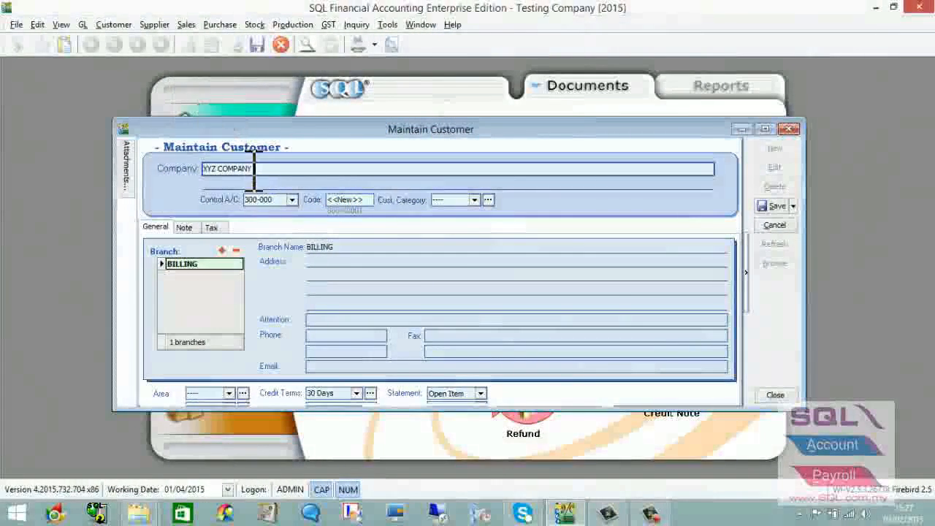
pyautogui.click(350, 248)
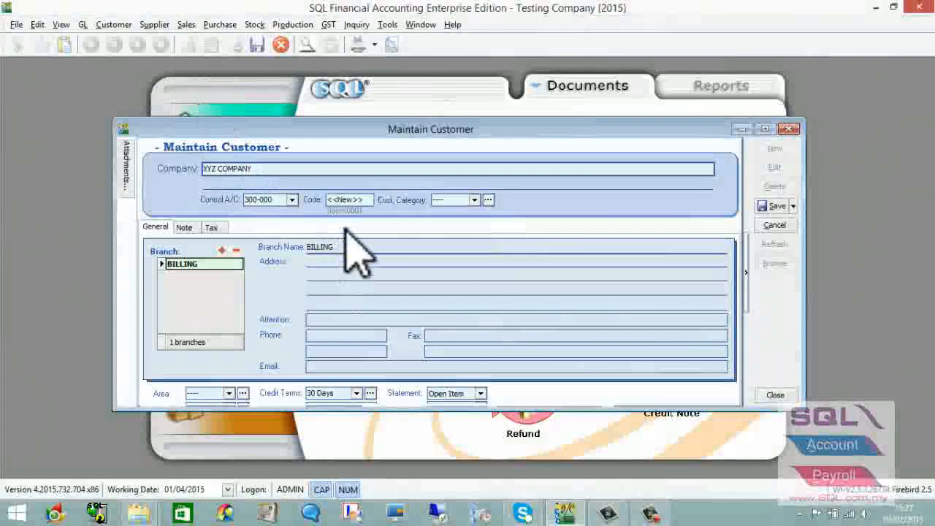
# - Keep 300-000 TRADE DEBTORS as the customer's control account
pyautogui.click(293, 200)
pyautogui.click(292, 199)
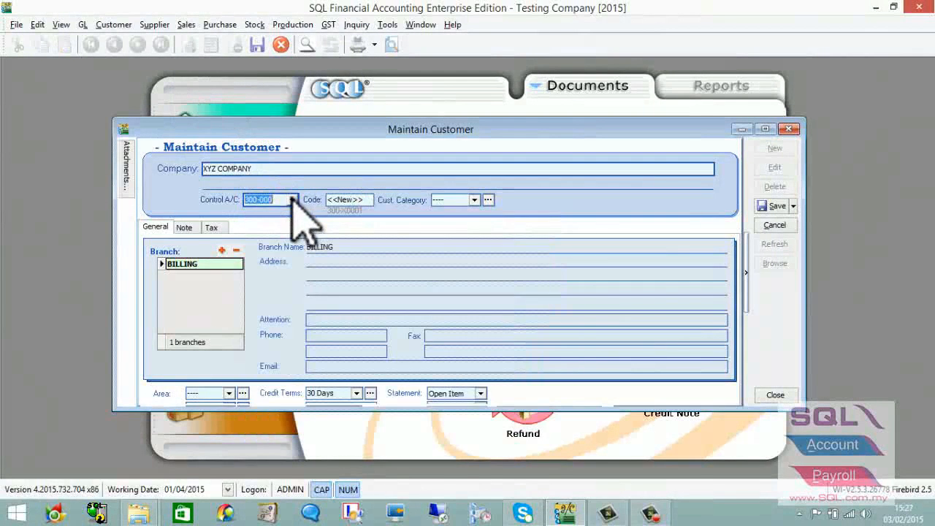
pyautogui.click(292, 200)
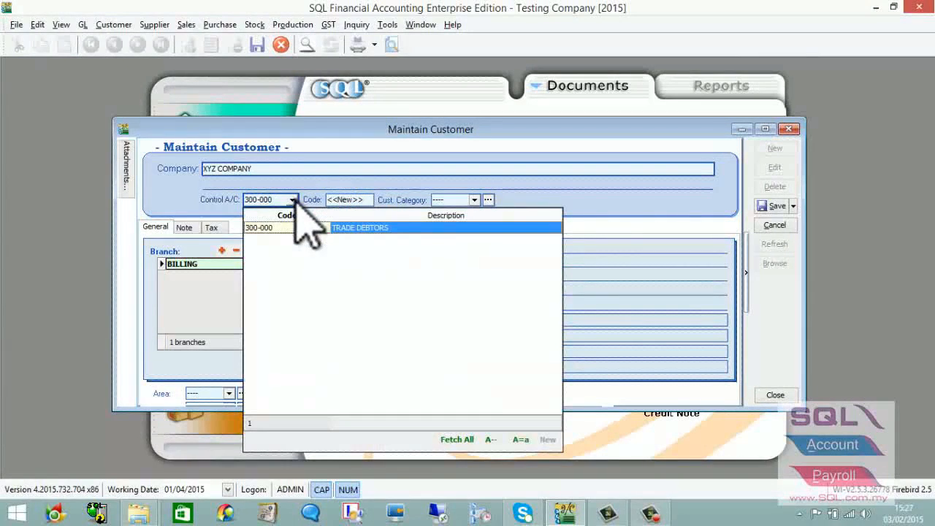
pyautogui.click(388, 183)
pyautogui.click(474, 200)
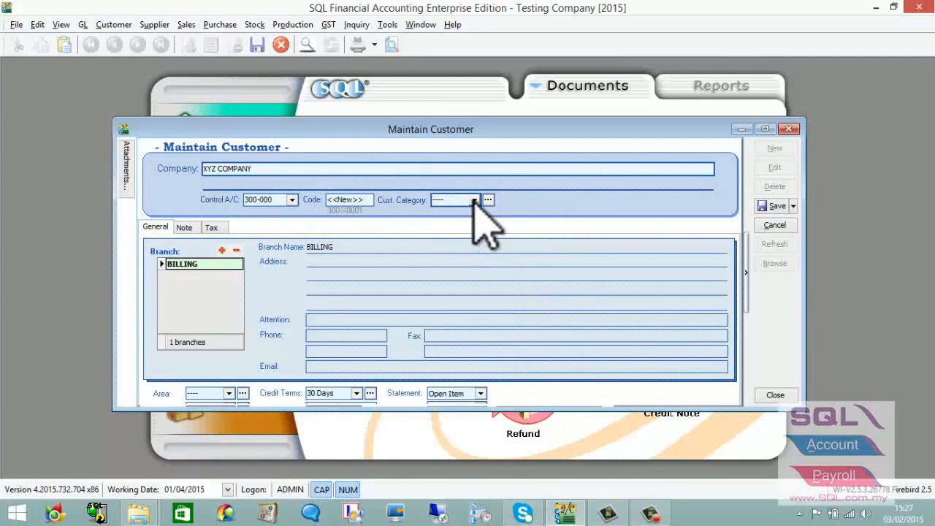
pyautogui.click(474, 199)
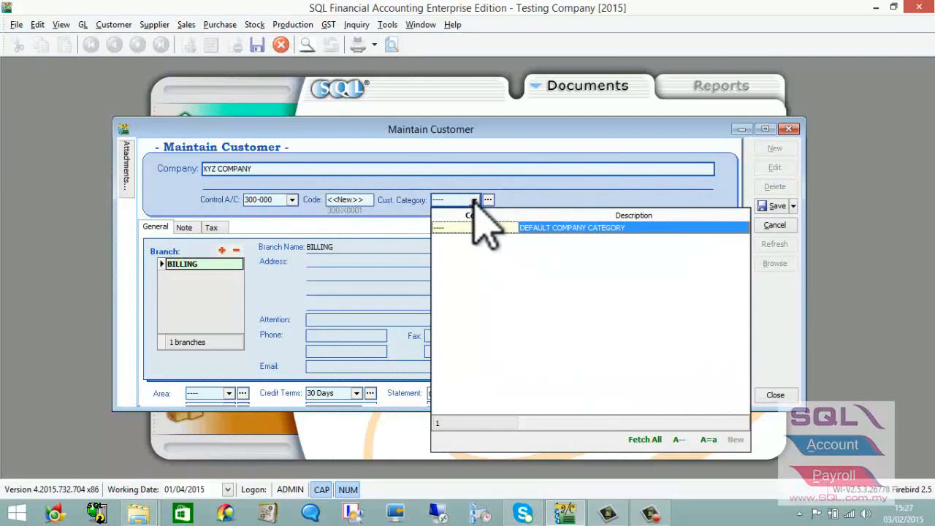
# - Create a new customer category with WHOLESALE as both code and description
pyautogui.click(488, 200)
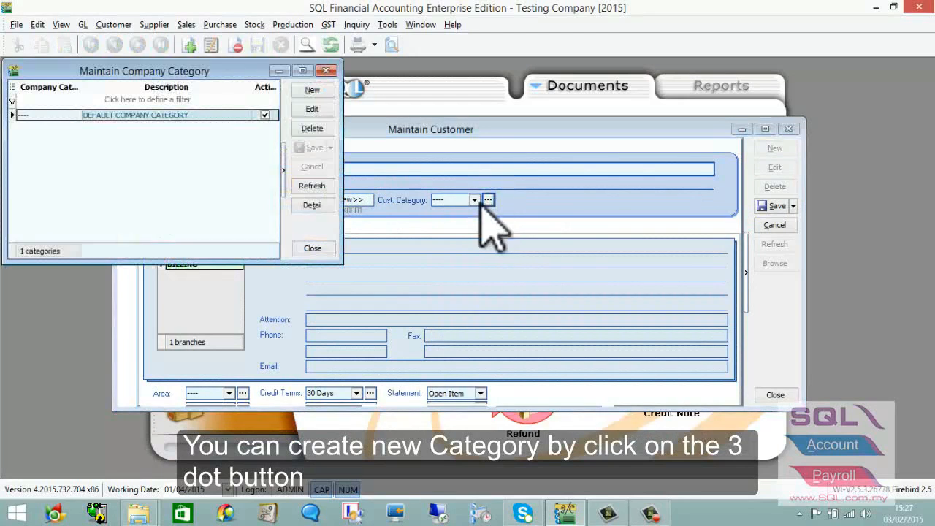
pyautogui.click(312, 90)
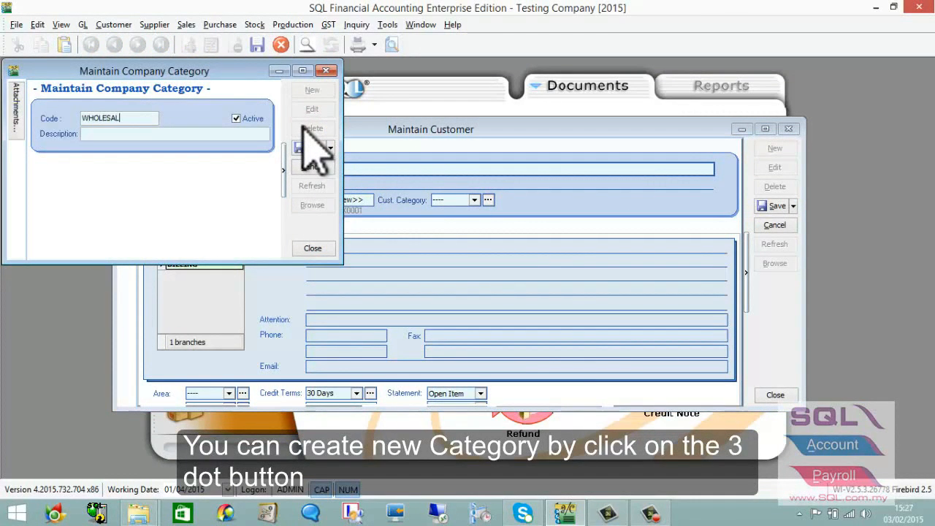
pyautogui.hotkey('ctrl', 'a')
pyautogui.hotkey('ctrl', 'c')
pyautogui.click(197, 134)
pyautogui.hotkey('ctrl', 'v')
pyautogui.click(313, 147)
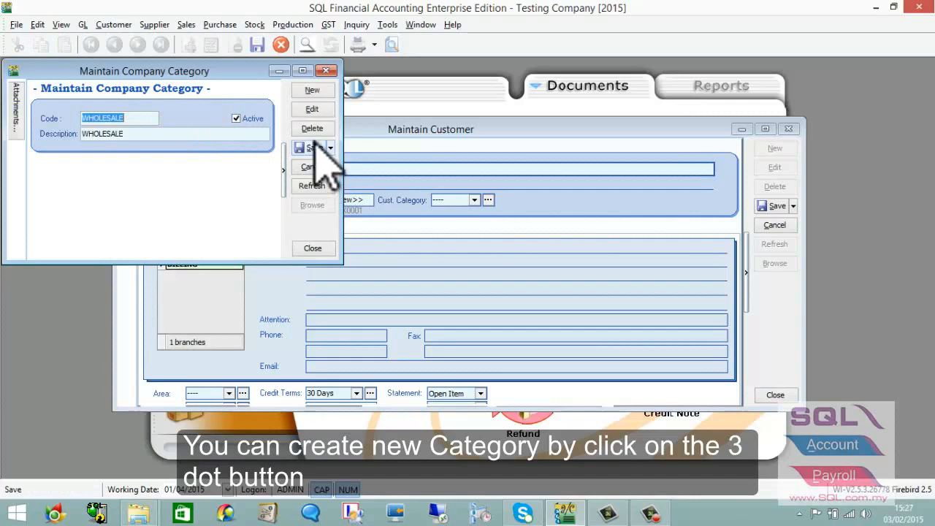
pyautogui.click(326, 71)
# - Set XYZ COMPANY's customer category to WHOLESALE
pyautogui.click(475, 200)
pyautogui.click(488, 240)
pyautogui.click(376, 261)
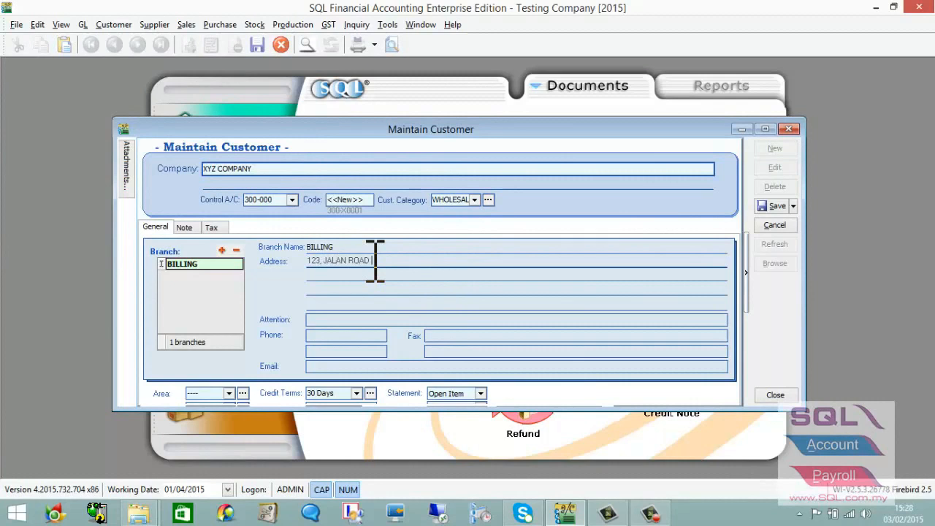
# - Fill in both billing address lines, the attention contact and the two phone numbers
pyautogui.press('Return')
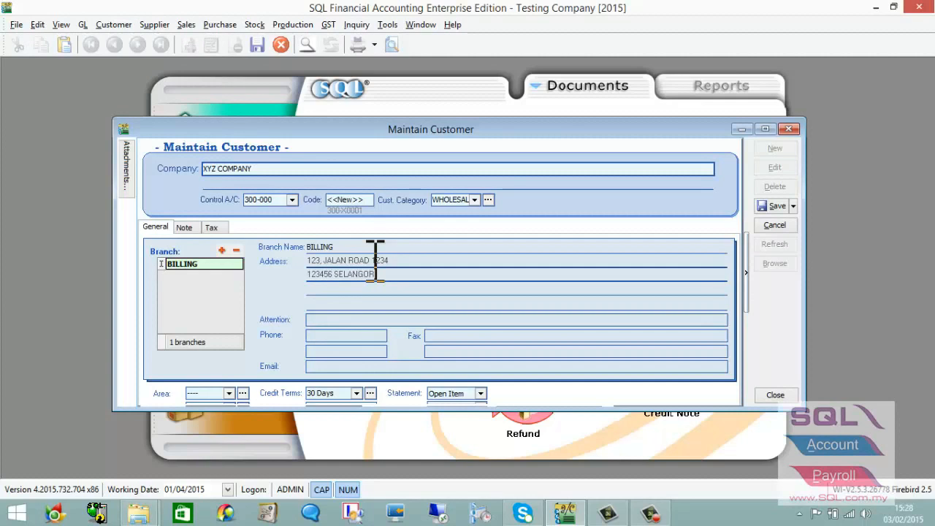
pyautogui.press('Tab')
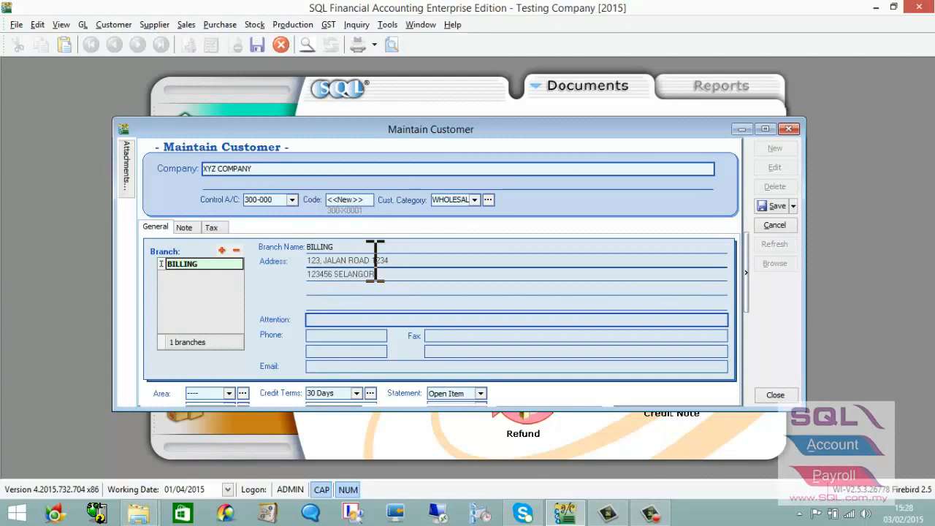
pyautogui.press('Tab')
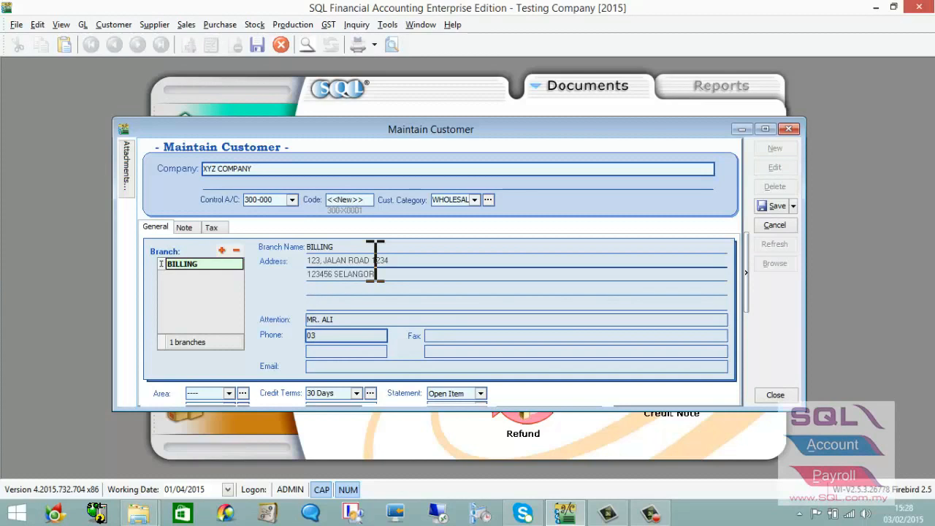
pyautogui.press('capslock')
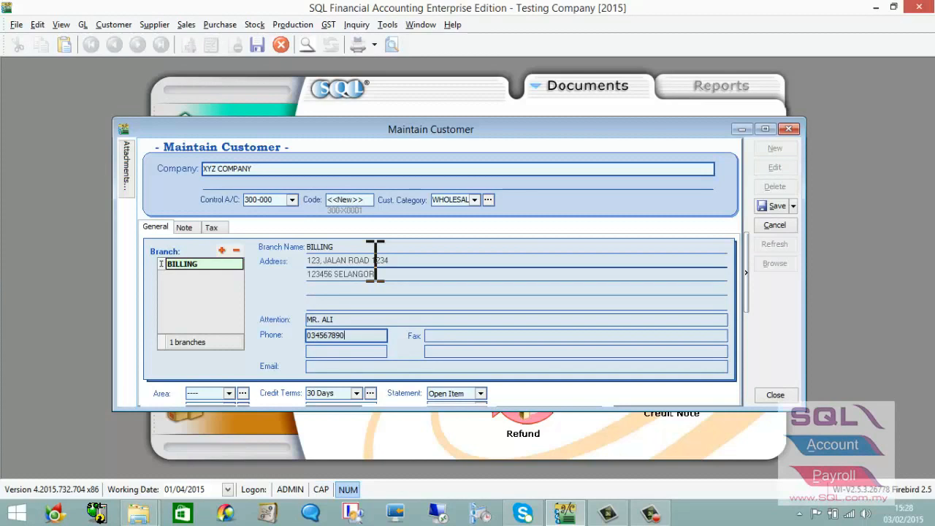
pyautogui.click(347, 351)
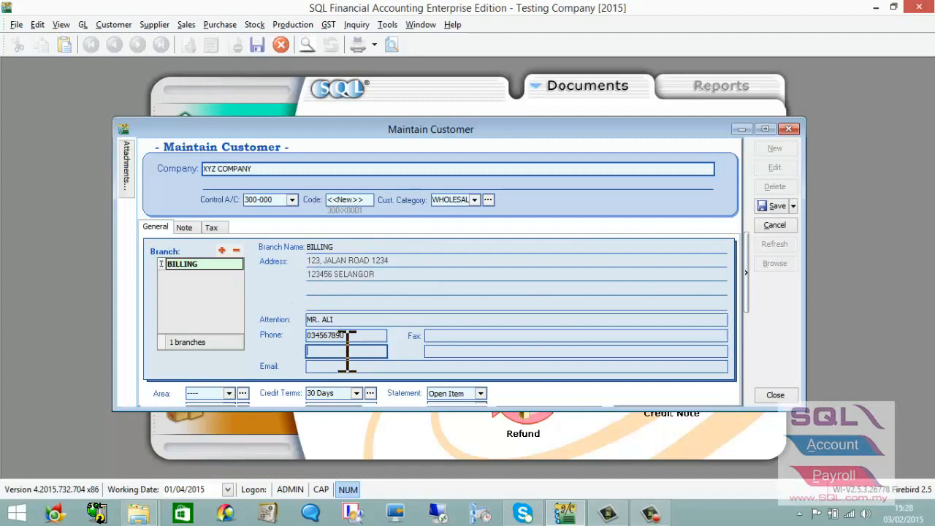
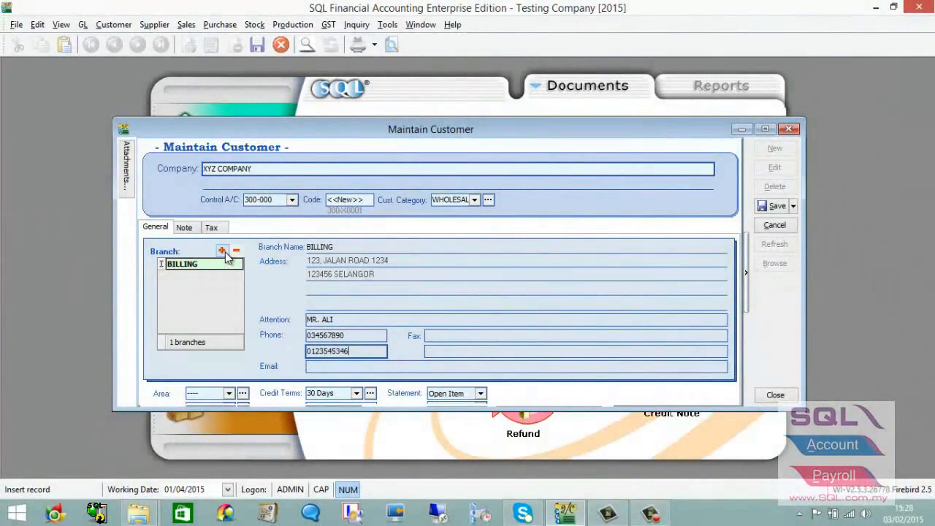
# - Add branch-puchong as a second branch with a two-line address and an attention contact
pyautogui.click(224, 252)
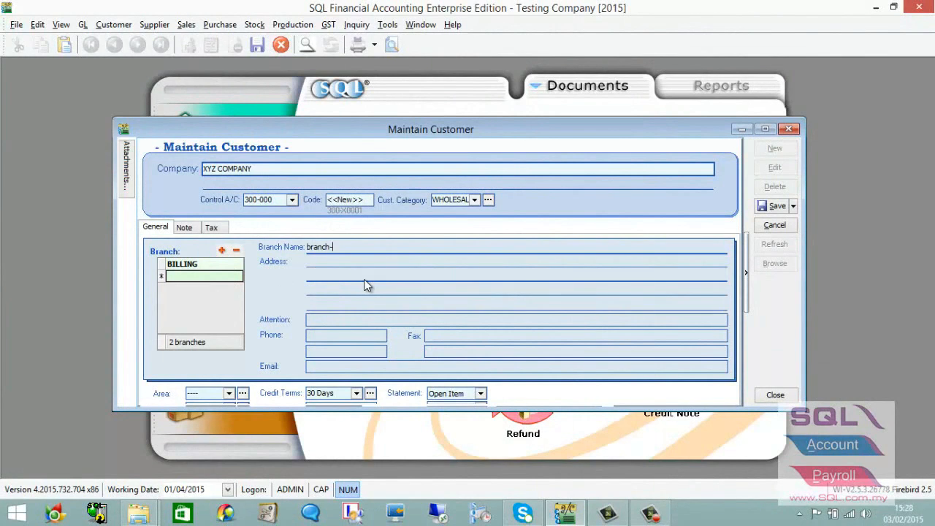
pyautogui.write('branch-puchong')
pyautogui.click(310, 281)
pyautogui.click(356, 276)
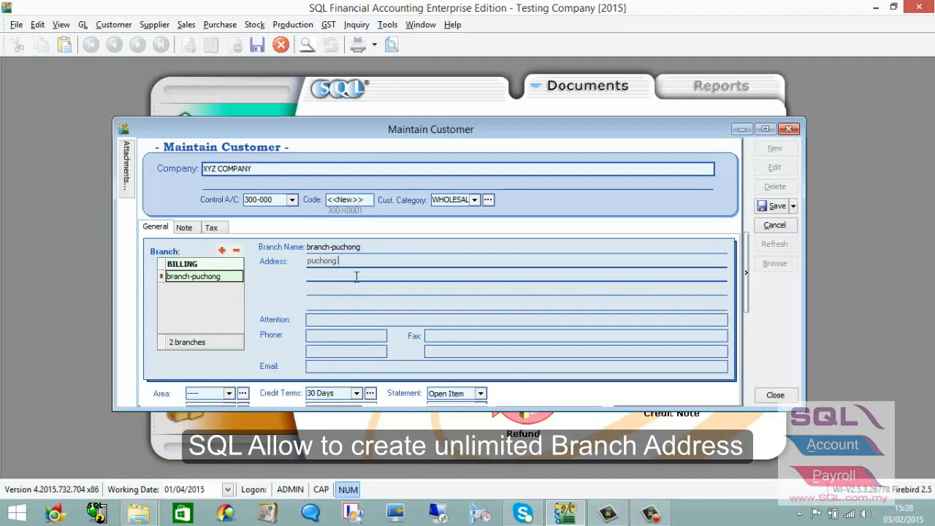
pyautogui.hotkey('ctrl', 'a')
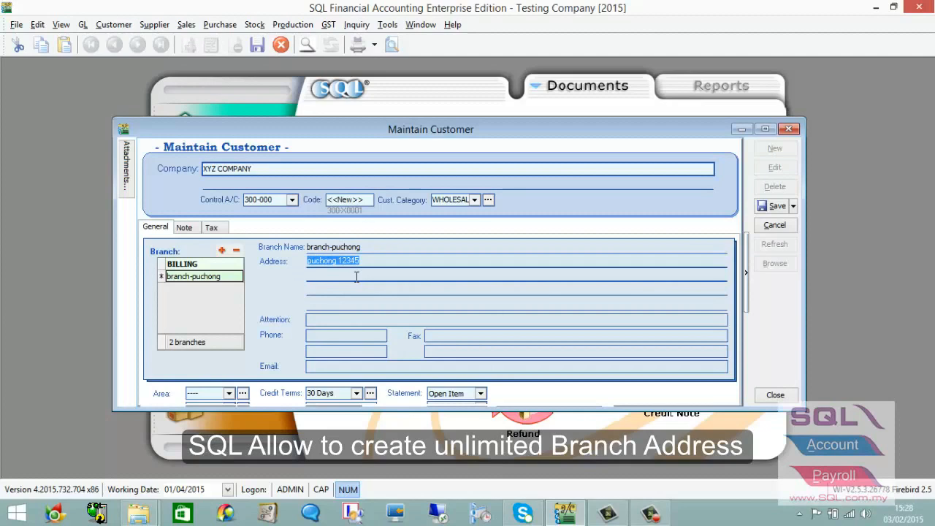
pyautogui.hotkey('ctrl', 'c')
pyautogui.click(312, 280)
pyautogui.hotkey('ctrl', 'v')
pyautogui.click(330, 321)
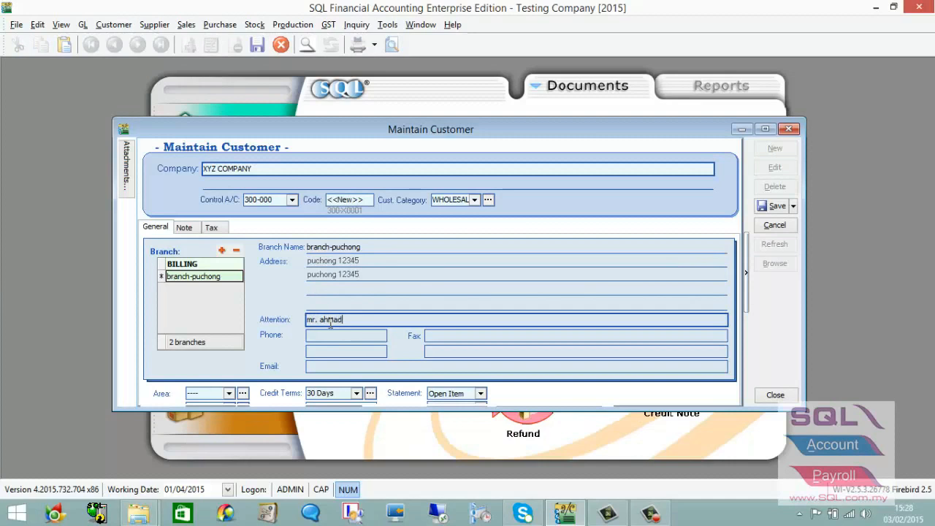
pyautogui.click(232, 263)
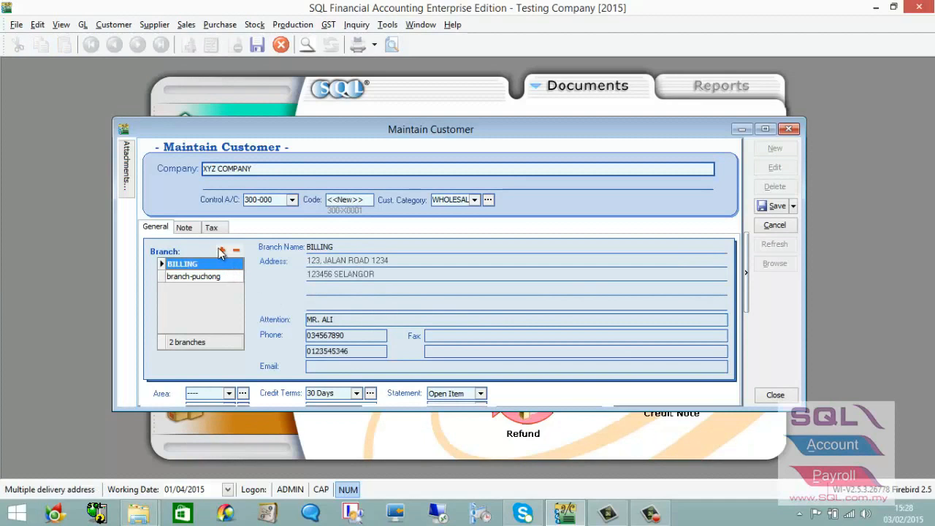
# - Enter the BILLING branch's e-mail address and enlarge the form to show the credit and area fields
pyautogui.click(339, 367)
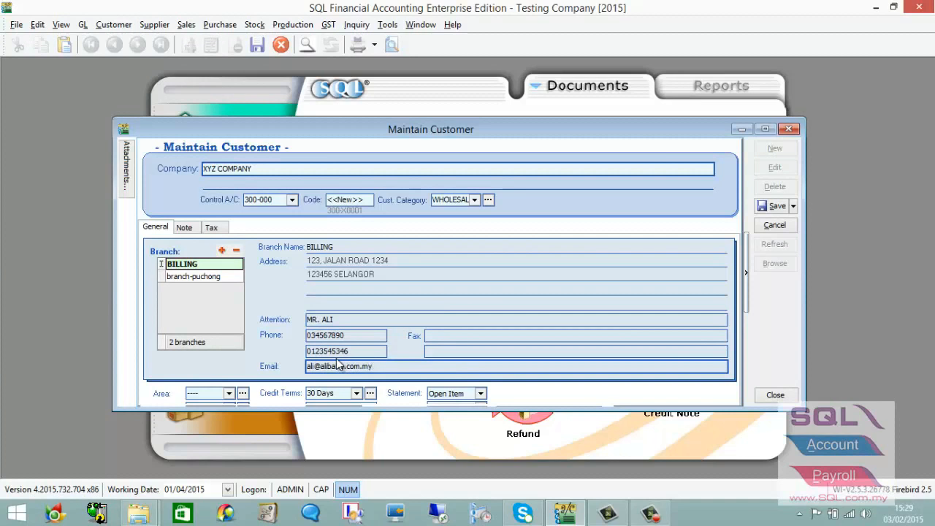
pyautogui.moveTo(406, 411); pyautogui.dragTo(401, 434)
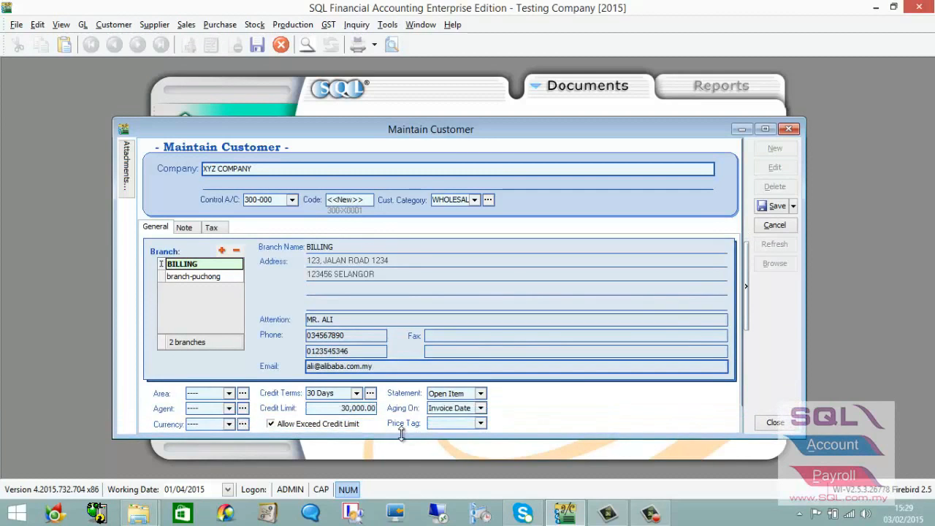
pyautogui.click(229, 394)
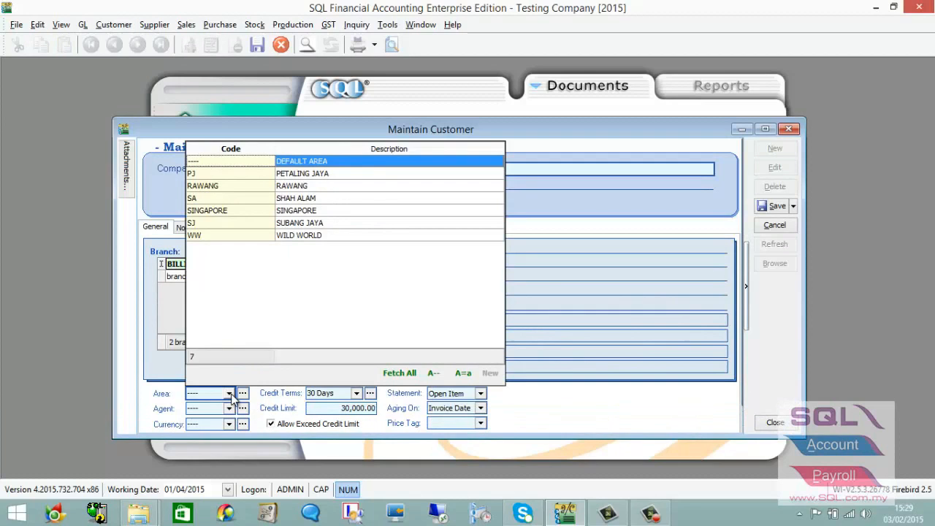
pyautogui.click(258, 405)
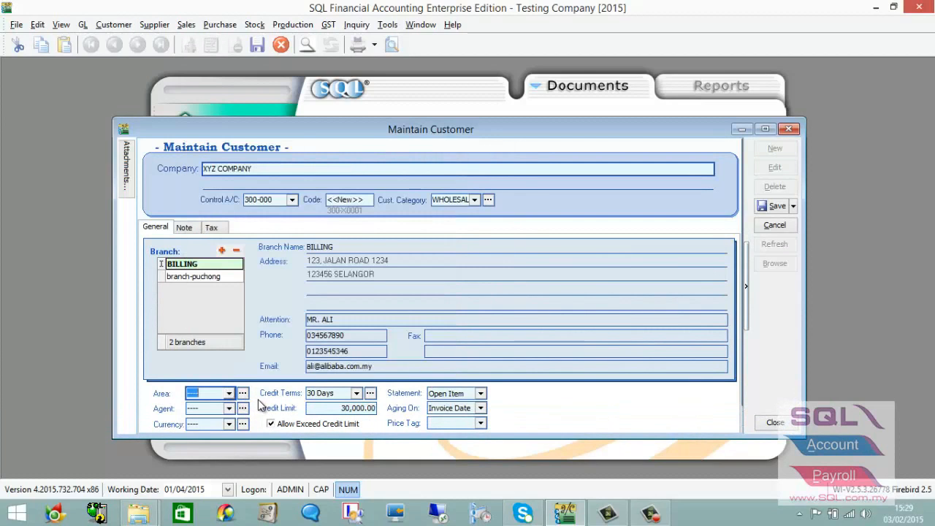
pyautogui.click(185, 392)
pyautogui.doubleClick(185, 393)
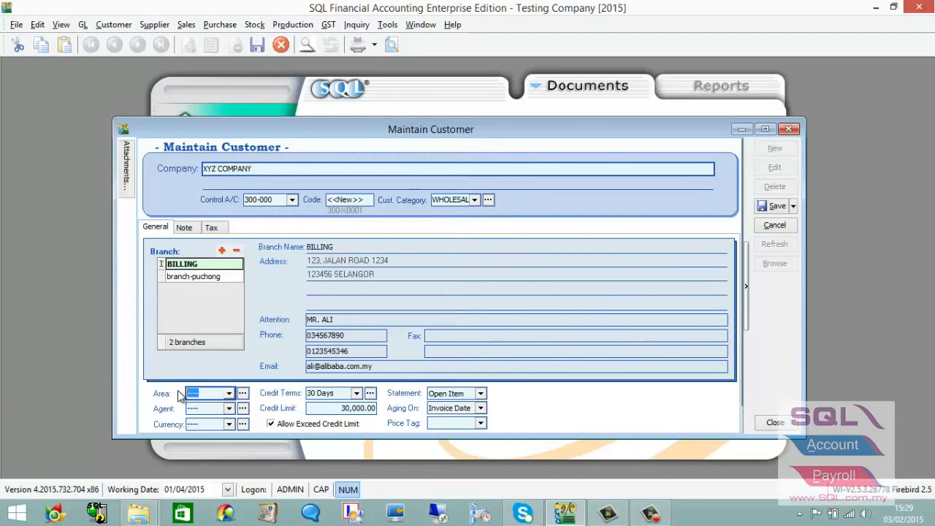
# - Add a new area with code and description PUCHONG in Maintain Area
pyautogui.click(243, 395)
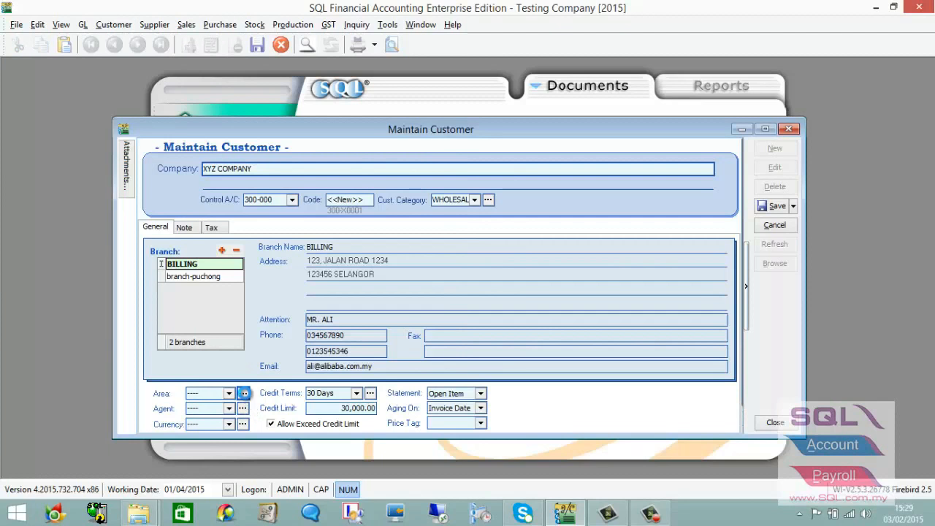
pyautogui.click(331, 110)
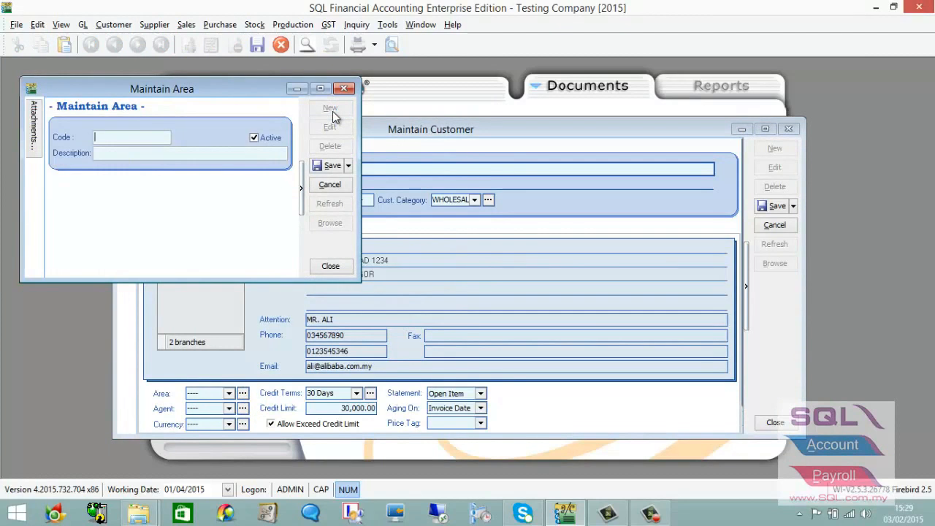
pyautogui.press('capslock')
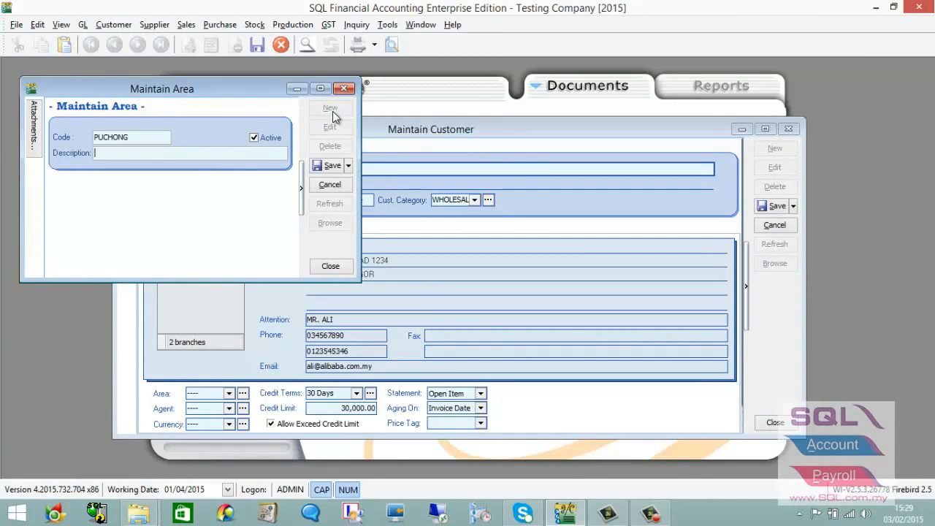
pyautogui.write('PUCHONG')
pyautogui.moveTo(276, 97); pyautogui.dragTo(403, 178)
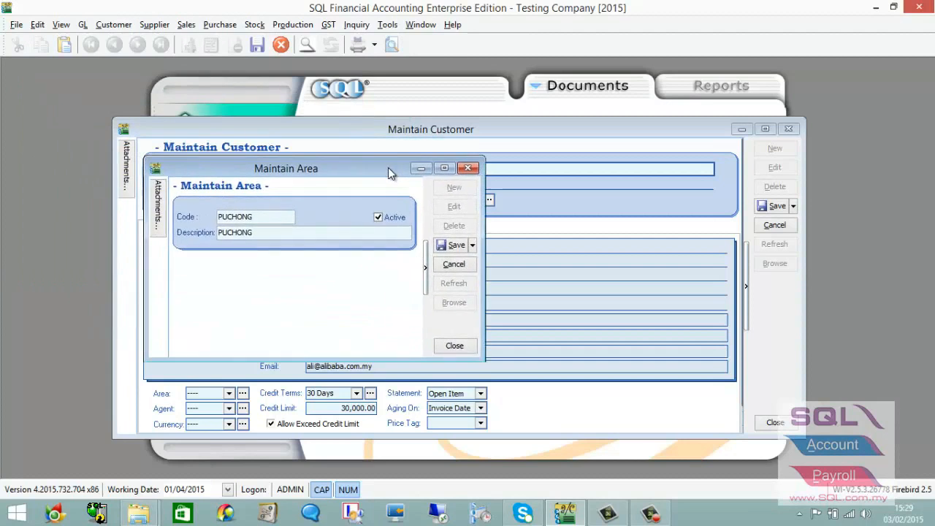
pyautogui.click(454, 246)
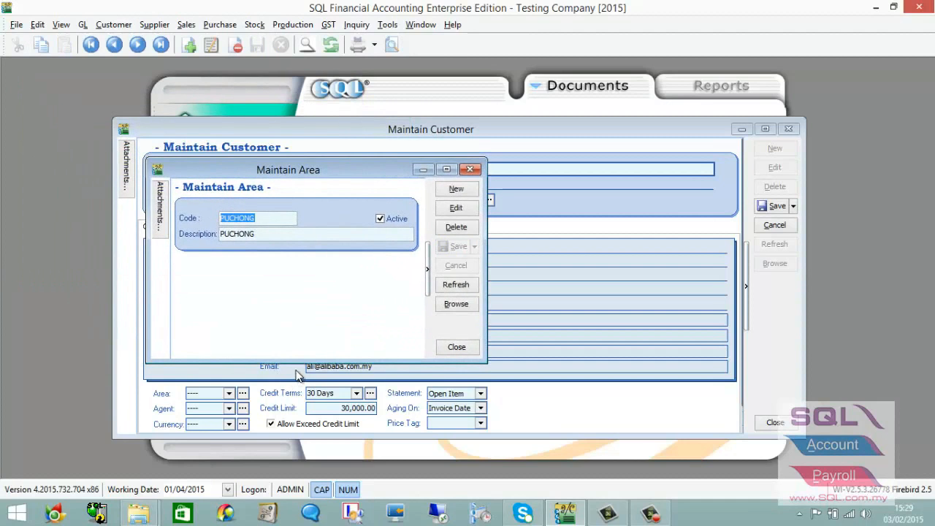
pyautogui.click(469, 169)
pyautogui.click(230, 393)
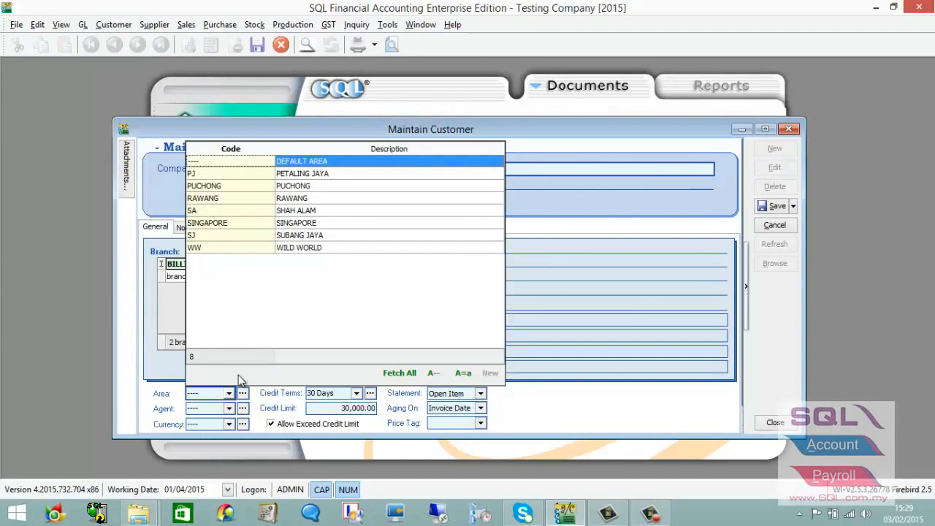
# - Choose PUCHONG as the area, leaving 30 Days terms, 30,000.00 limit and Open Item statements
pyautogui.click(258, 185)
pyautogui.click(229, 411)
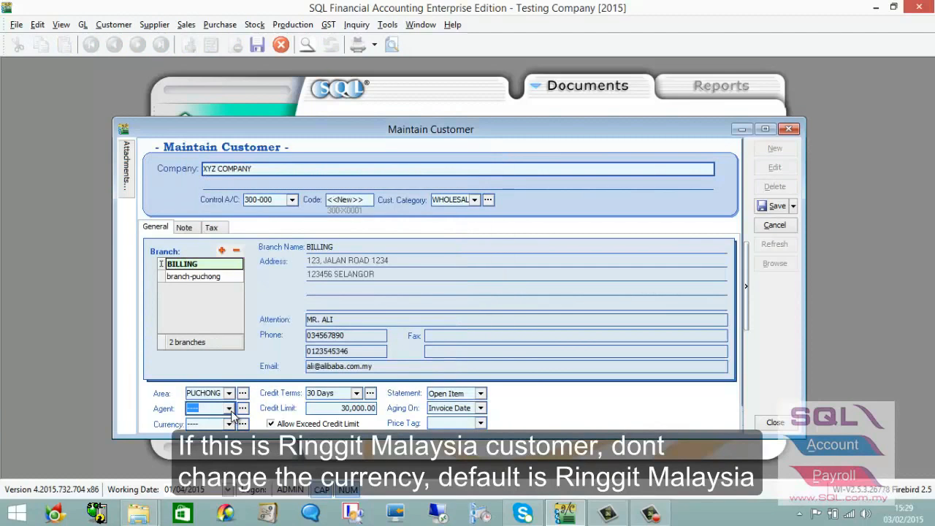
pyautogui.click(234, 425)
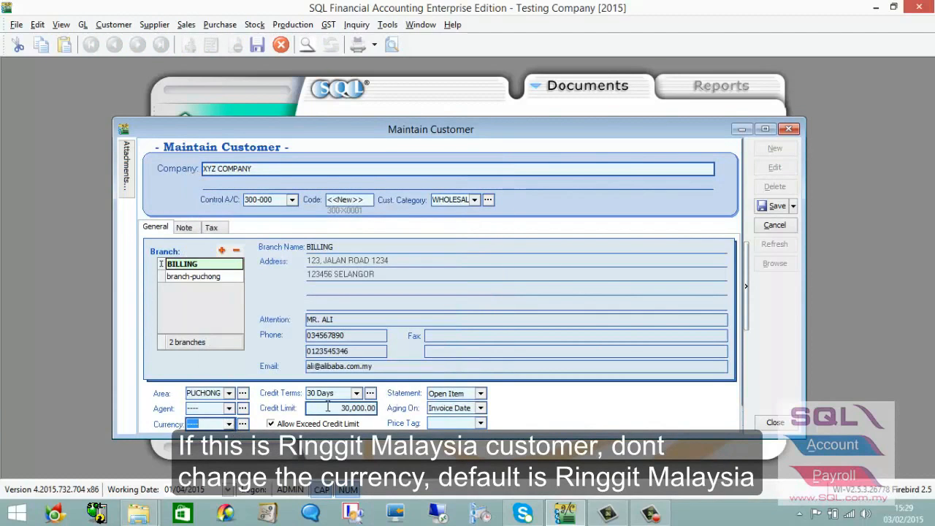
pyautogui.click(356, 394)
pyautogui.click(357, 394)
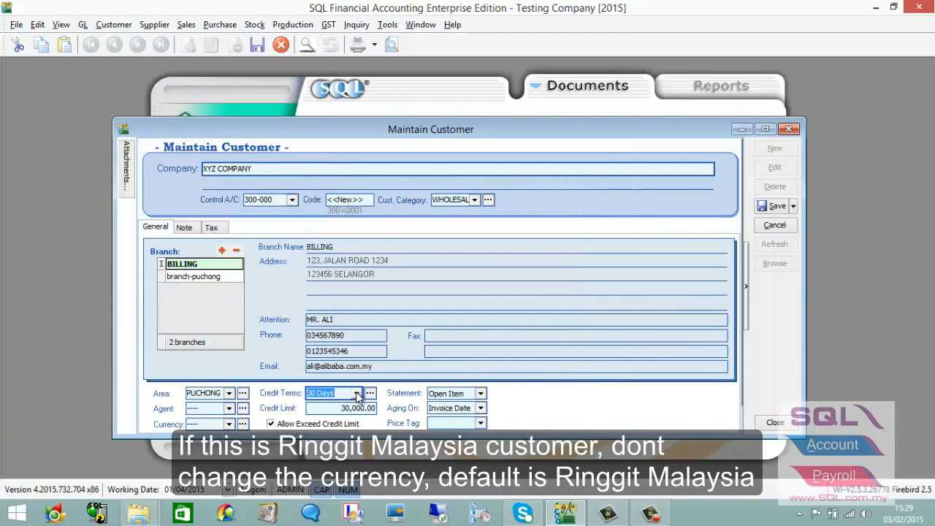
pyautogui.click(342, 408)
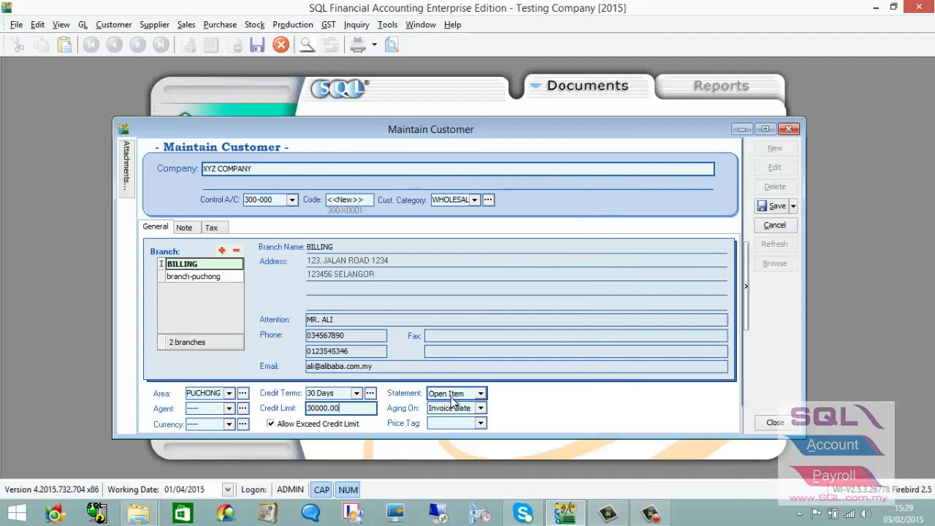
pyautogui.click(481, 394)
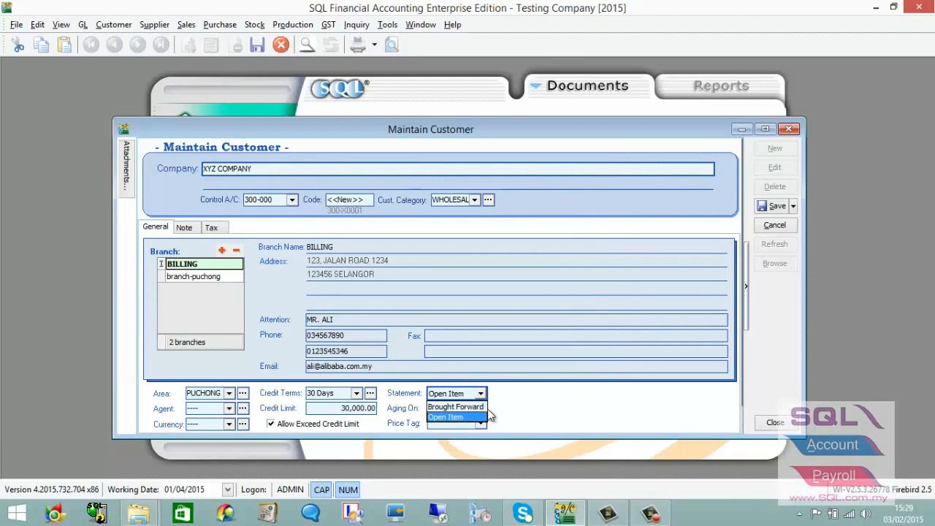
pyautogui.click(483, 417)
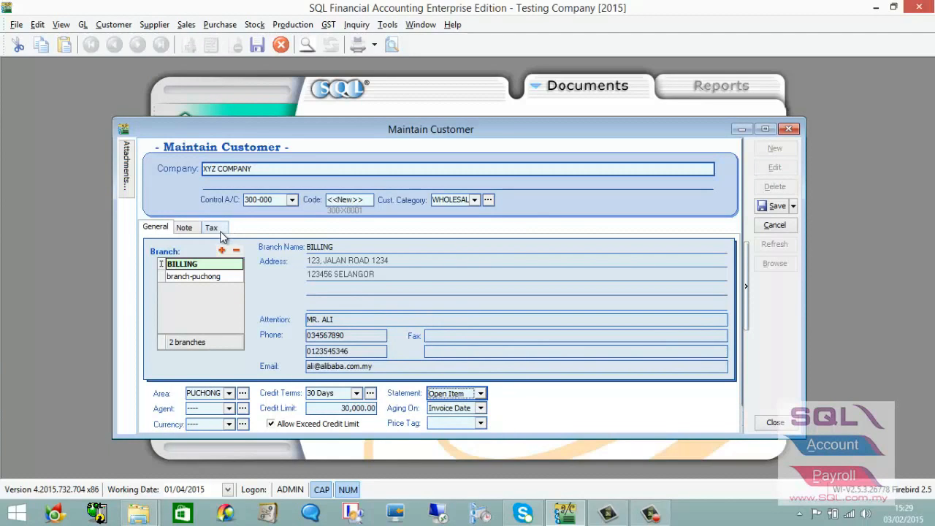
# - Enter the customer's GST number on the Tax tab, leaving the tax code unchanged
pyautogui.click(188, 230)
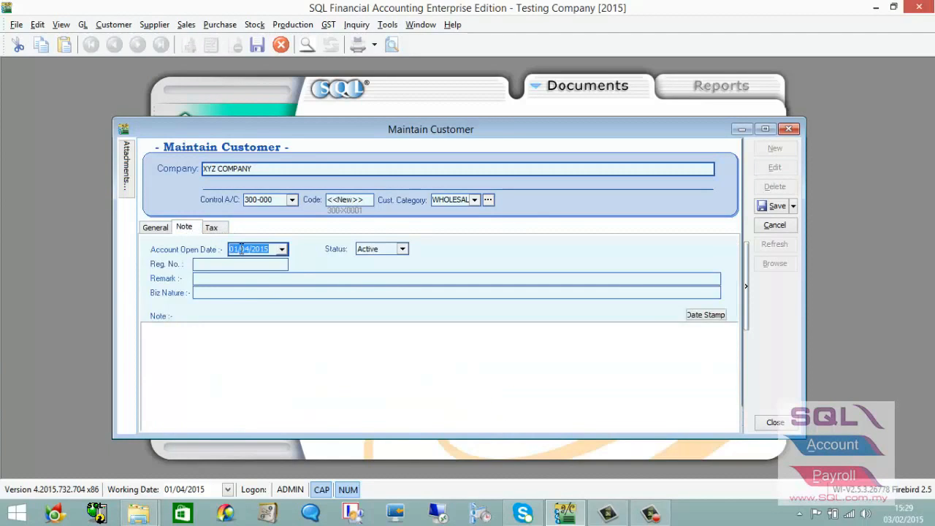
pyautogui.click(223, 360)
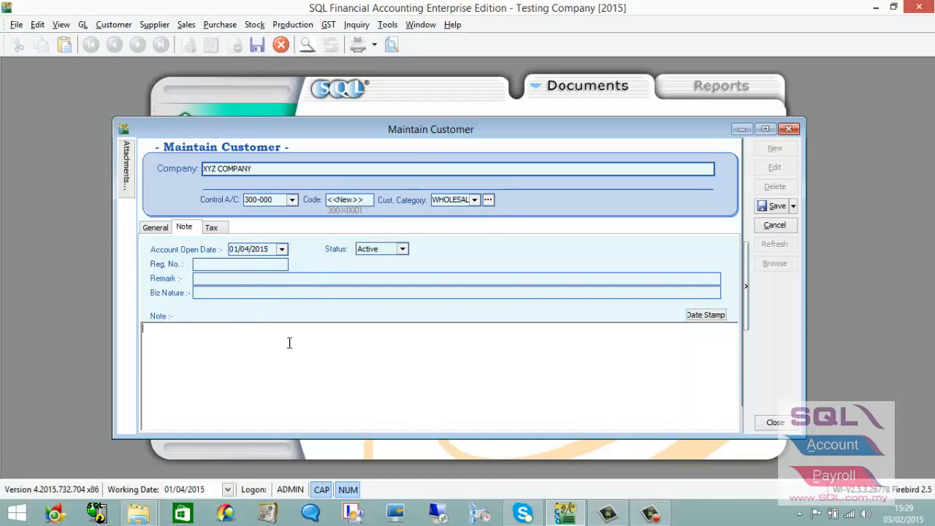
pyautogui.click(213, 226)
pyautogui.click(291, 285)
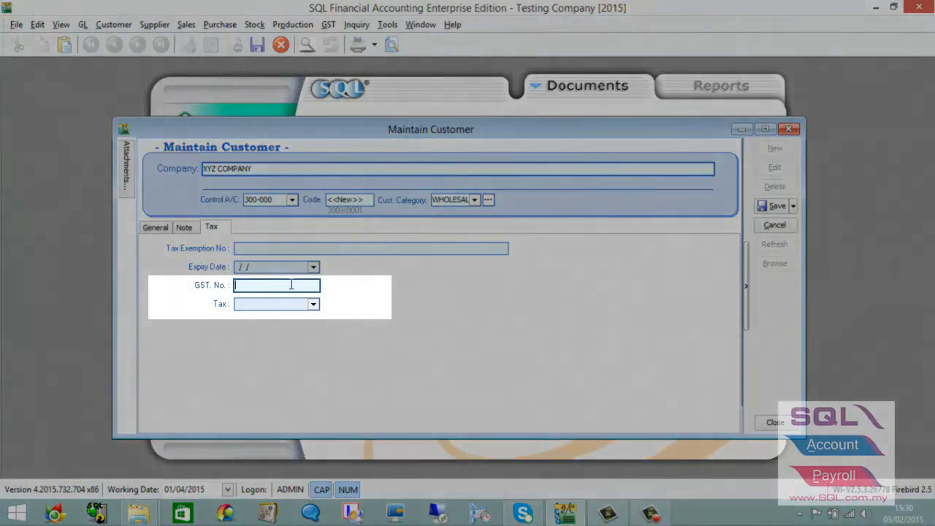
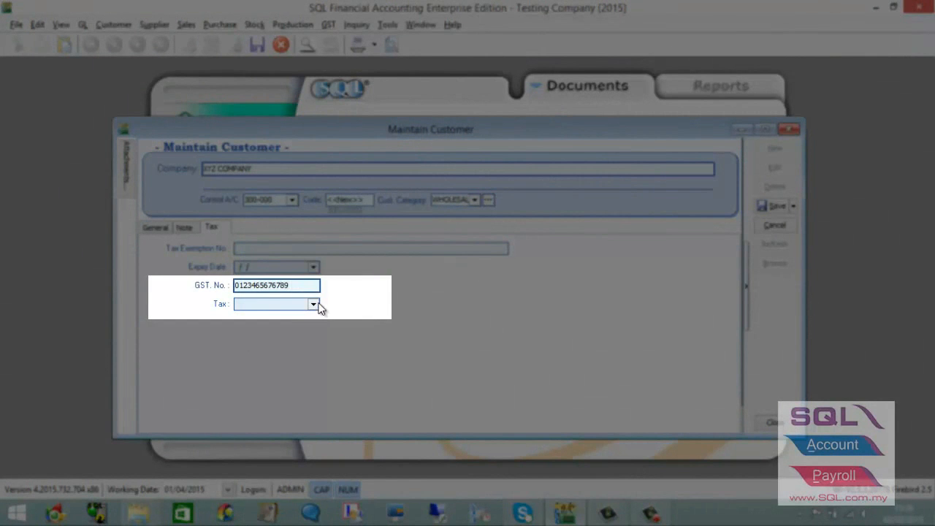
pyautogui.click(314, 304)
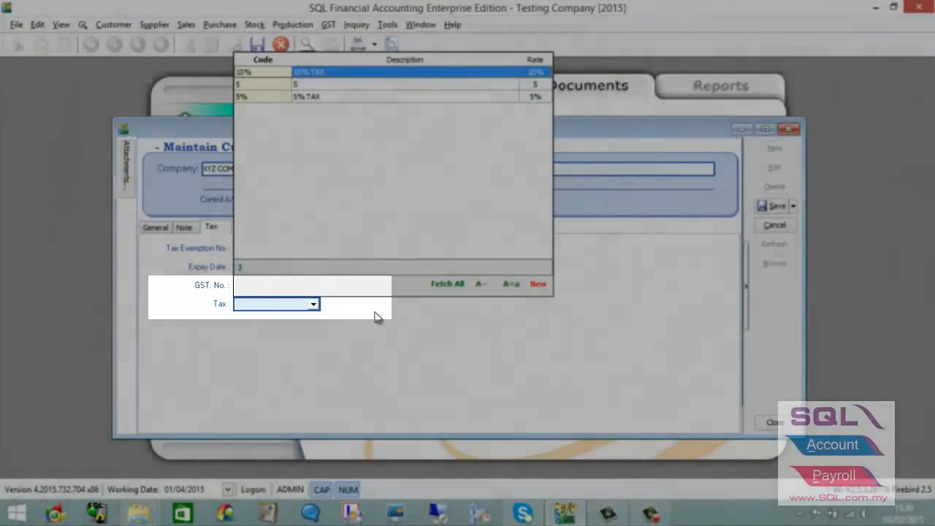
pyautogui.click(409, 319)
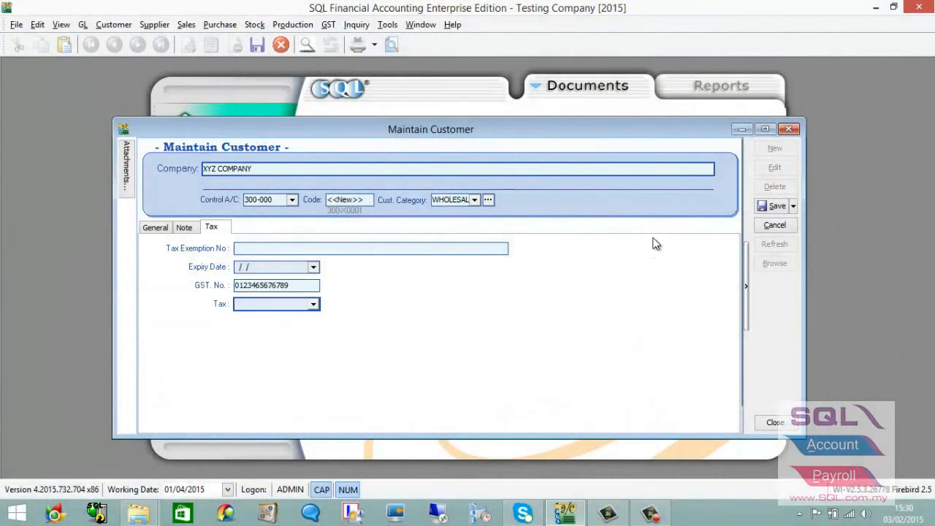
# - Save XYZ COMPANY, confirm it in the 9-customer Browse list, and close Maintain Customer
pyautogui.click(155, 227)
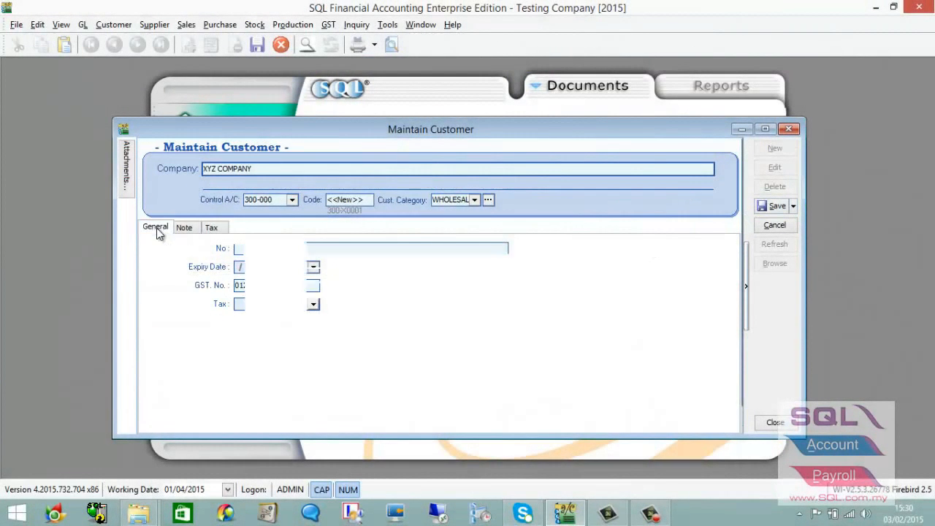
pyautogui.click(779, 207)
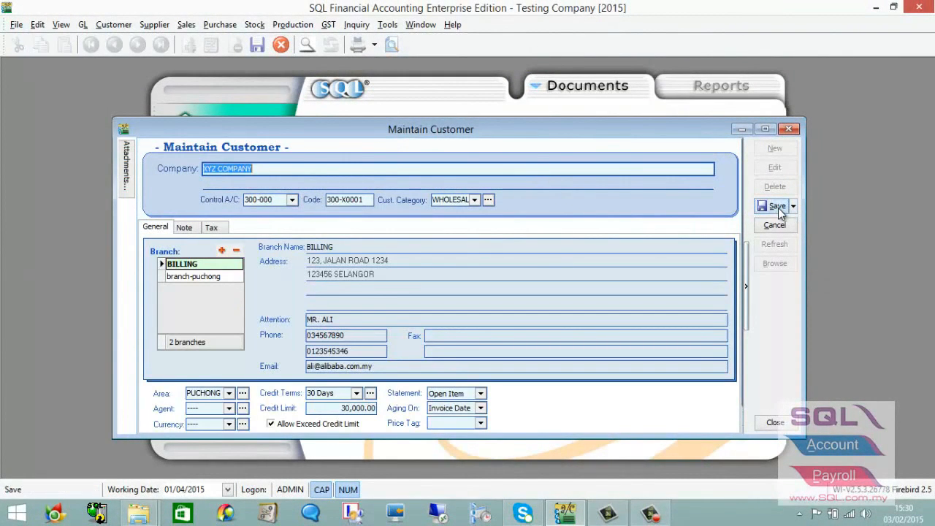
pyautogui.click(775, 263)
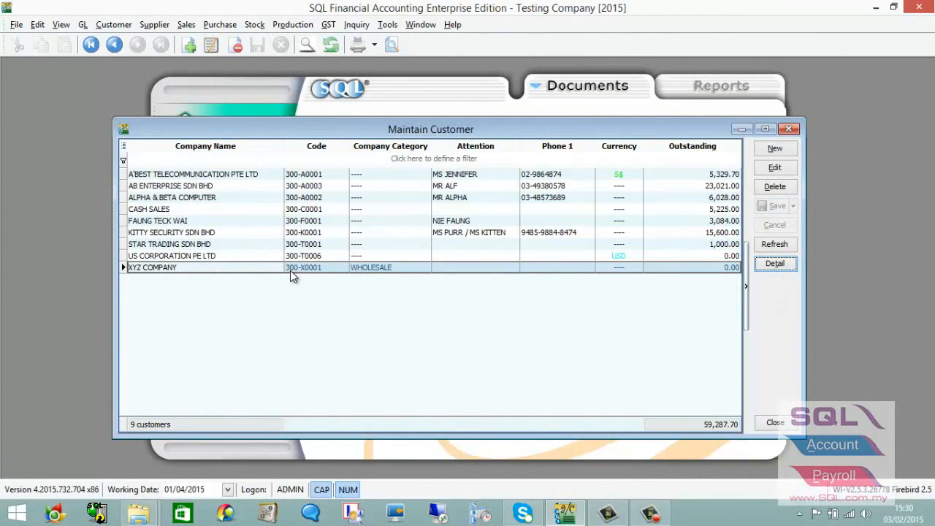
pyautogui.click(788, 130)
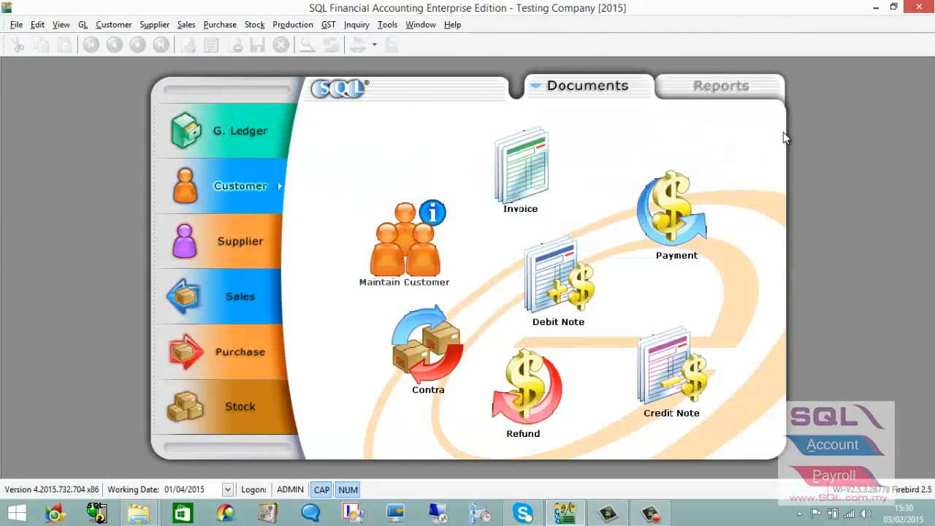